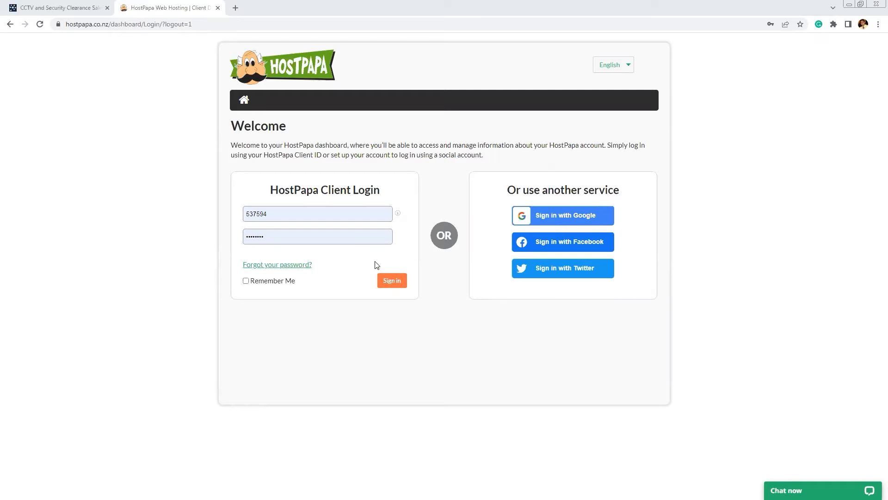
Sign in to the HostPapa Client Dashboard with the client ID and password
left_click(391, 283)
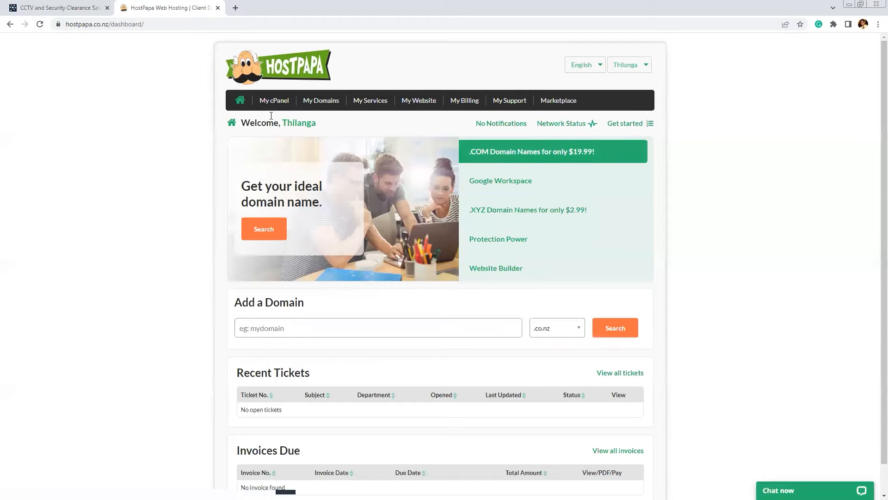
Open the hosting account's cPanel and scroll down to the Domains tools
left_click(274, 103)
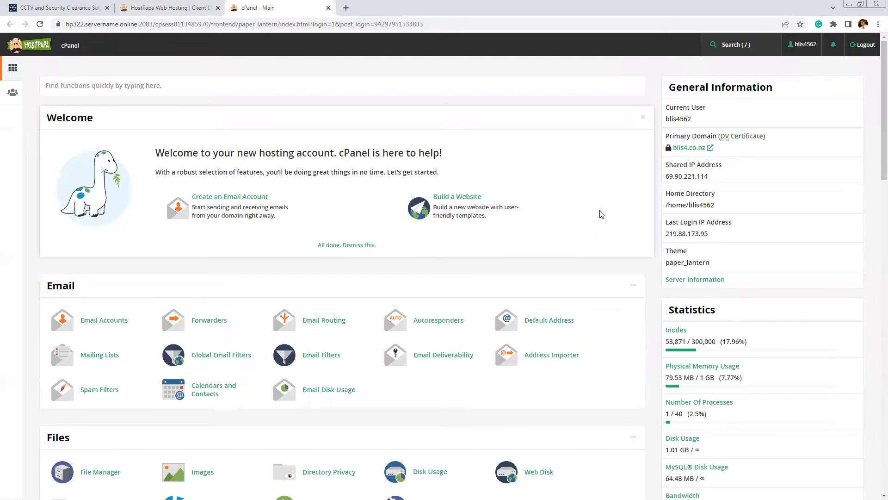
scroll(602, 213, "down", 4)
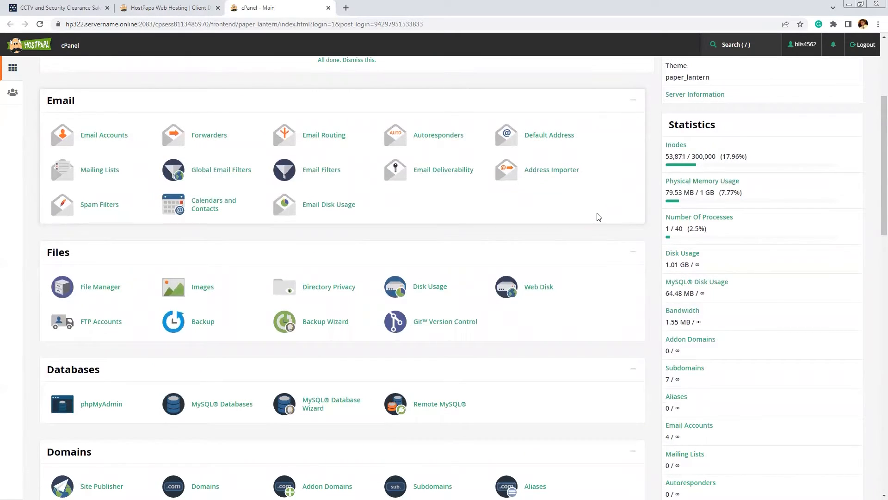
scroll(597, 215, "down", 3)
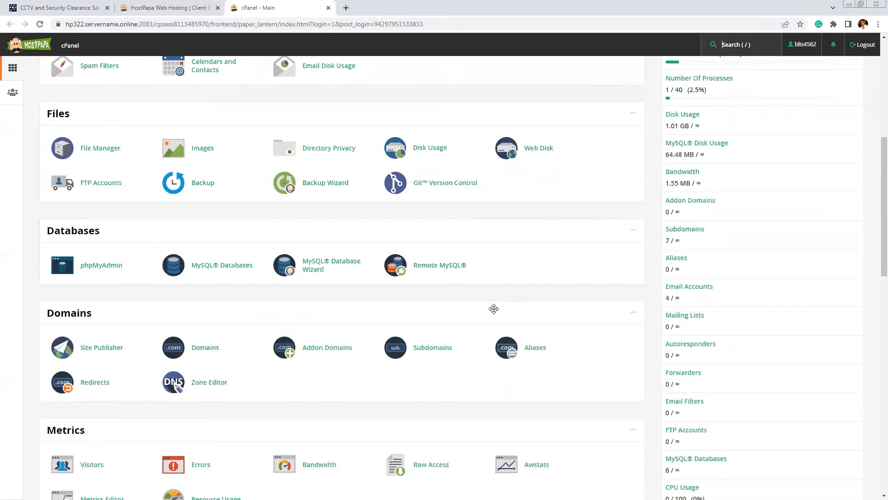
Create the 'wp' subdomain with document root /wp.blis4.co.nz and check it in the list
left_click(445, 352)
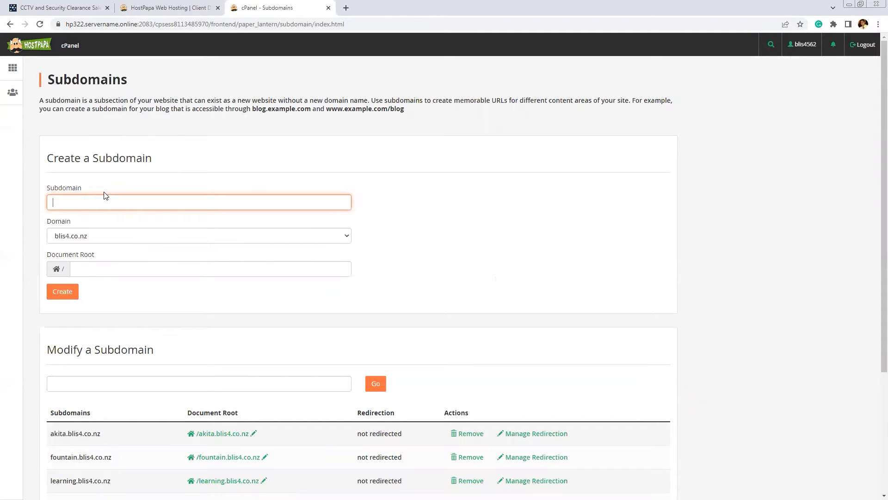
type("wp")
left_click(120, 296)
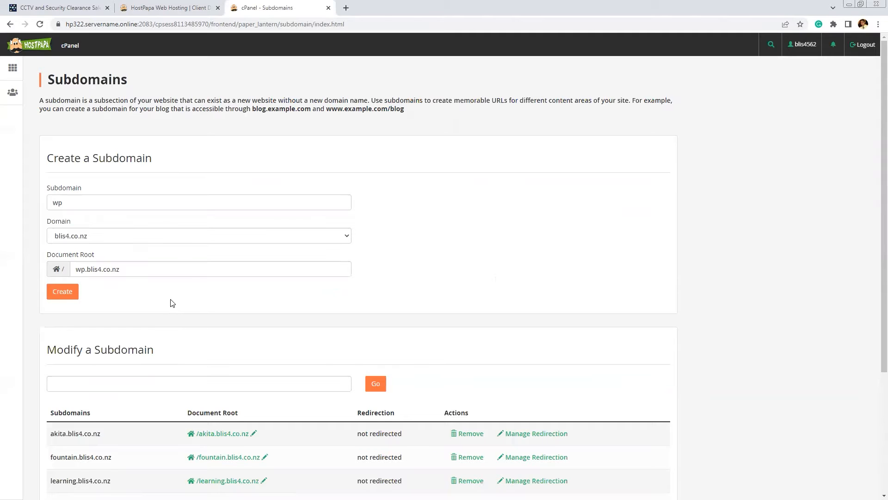
left_click(66, 296)
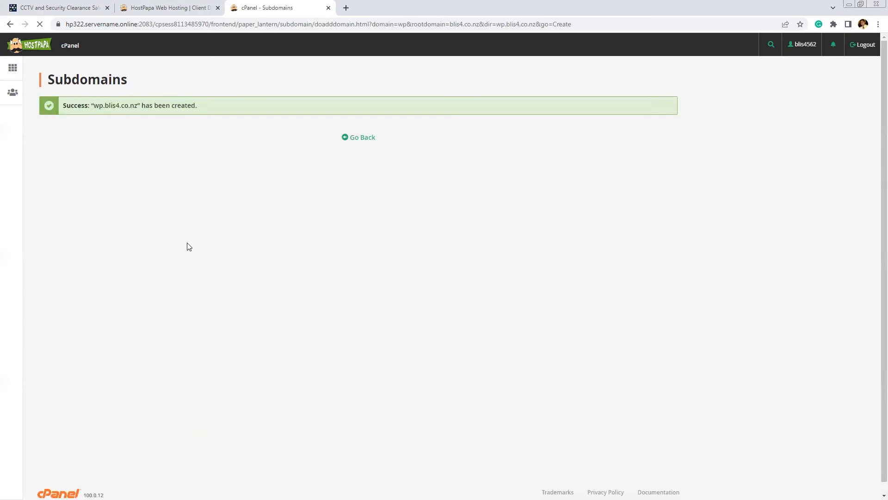
left_click(362, 139)
scroll(386, 201, "down", 1)
scroll(387, 204, "down", 4)
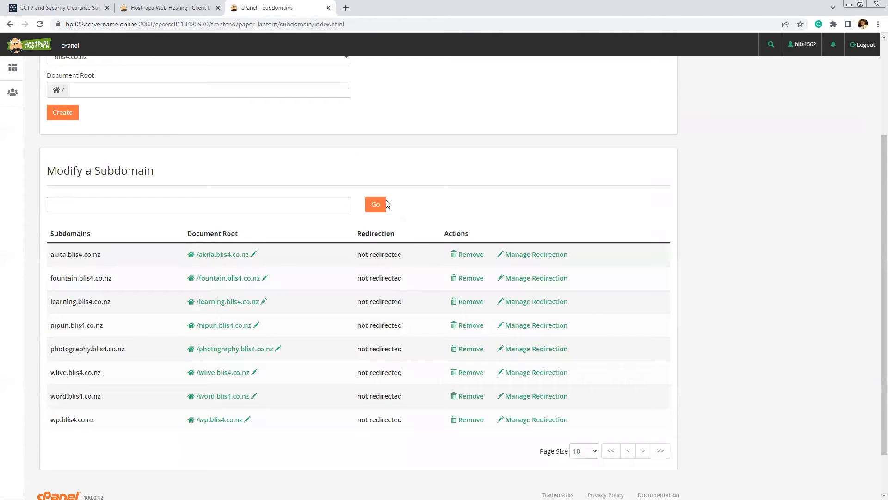
scroll(407, 196, "up", 5)
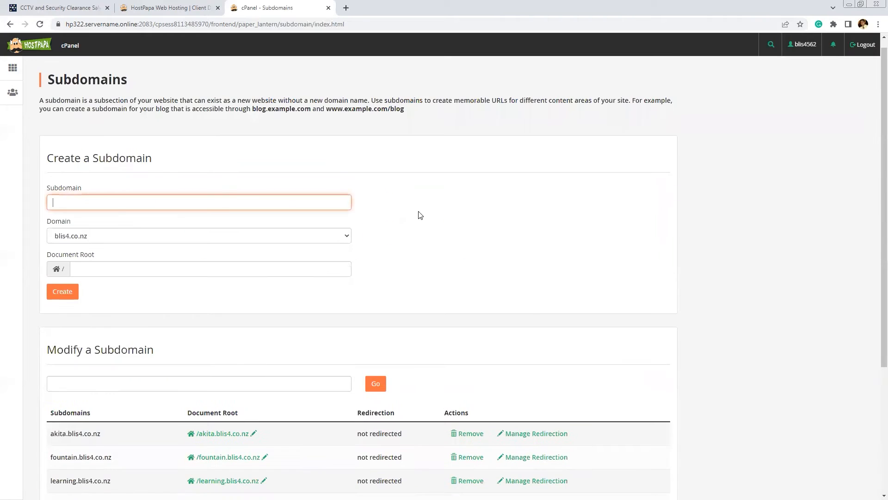
From cPanel home, open Softaculous WordPress, review current installations, and start a new install
left_click(71, 46)
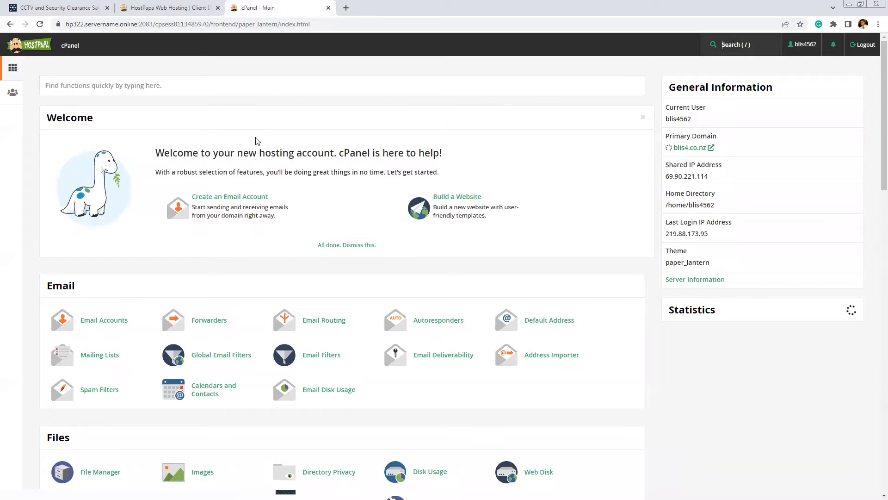
scroll(258, 141, "down", 20)
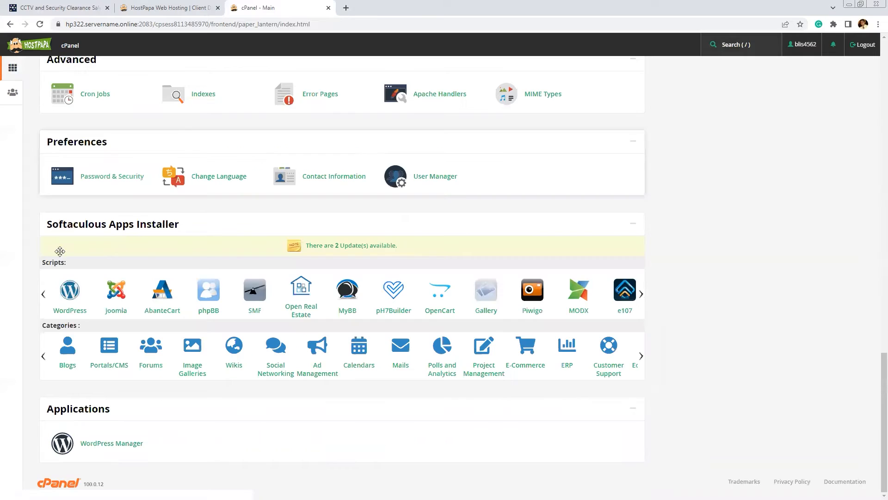
left_click(74, 296)
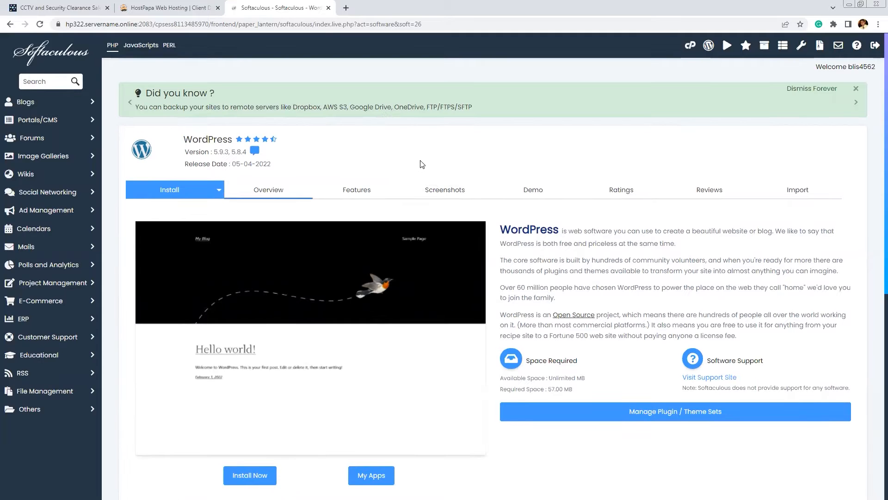
scroll(418, 162, "down", 4)
scroll(423, 172, "down", 3)
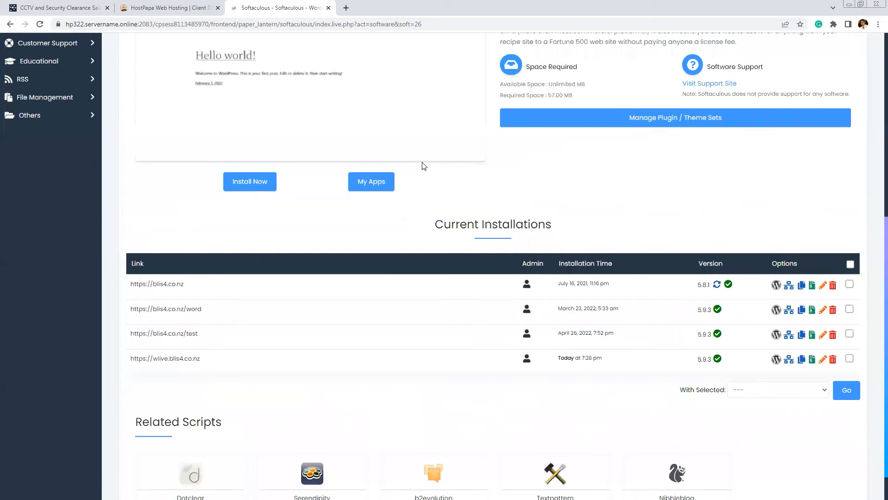
scroll(419, 164, "up", 5)
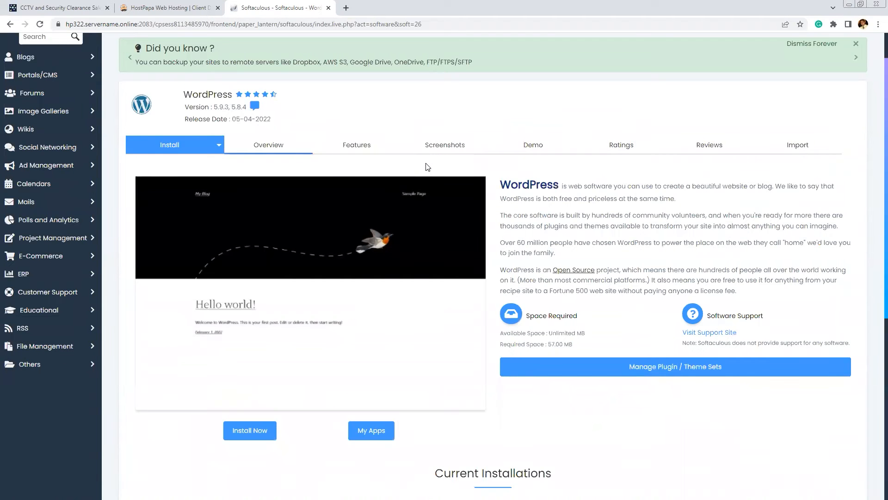
scroll(424, 166, "down", 5)
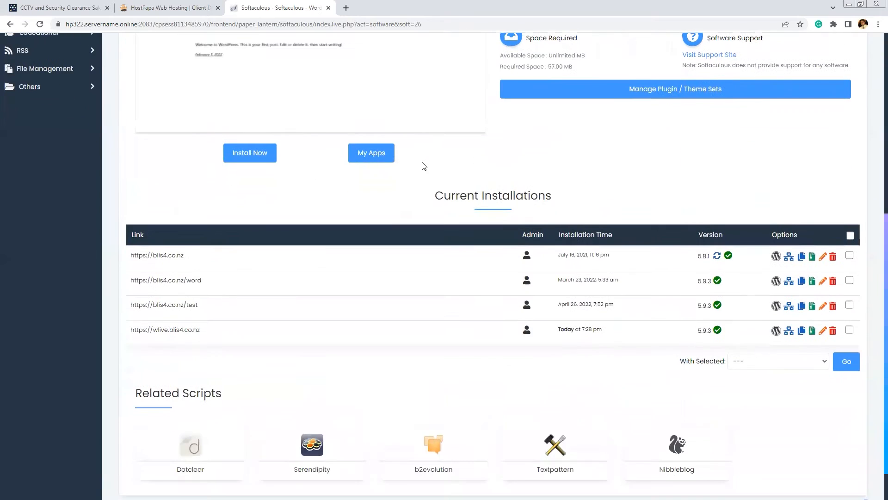
scroll(425, 166, "up", 3)
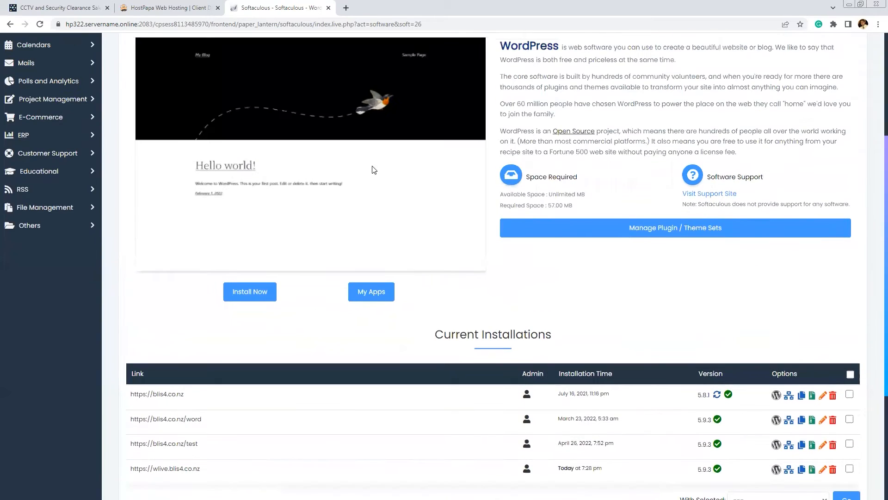
left_click(265, 295)
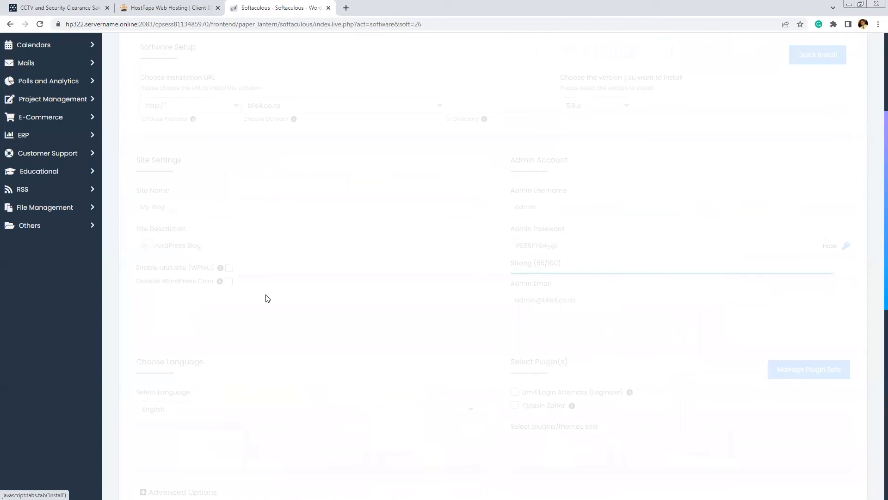
Set the install domain to wp.blis4.co.nz and review the admin username field
left_click(376, 109)
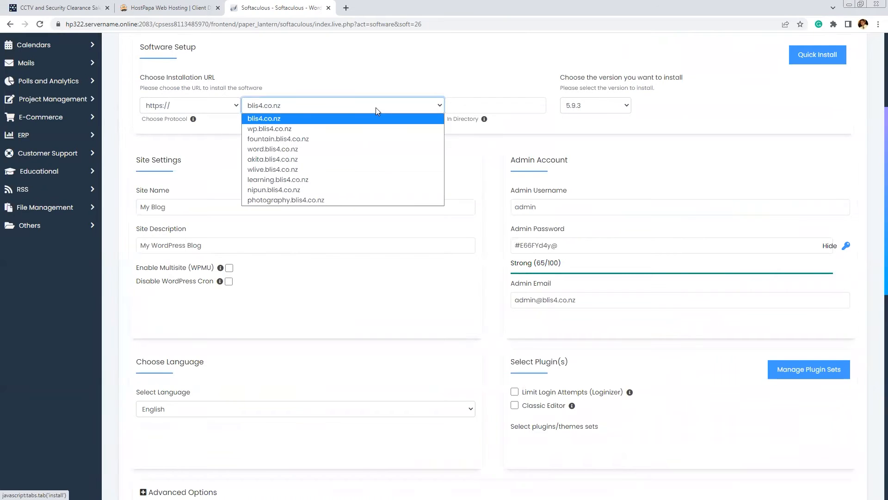
left_click(258, 129)
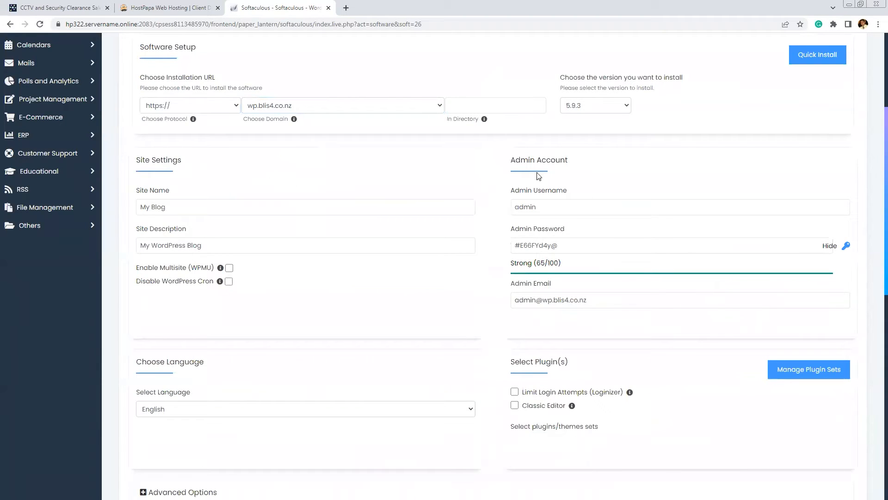
left_click(549, 207)
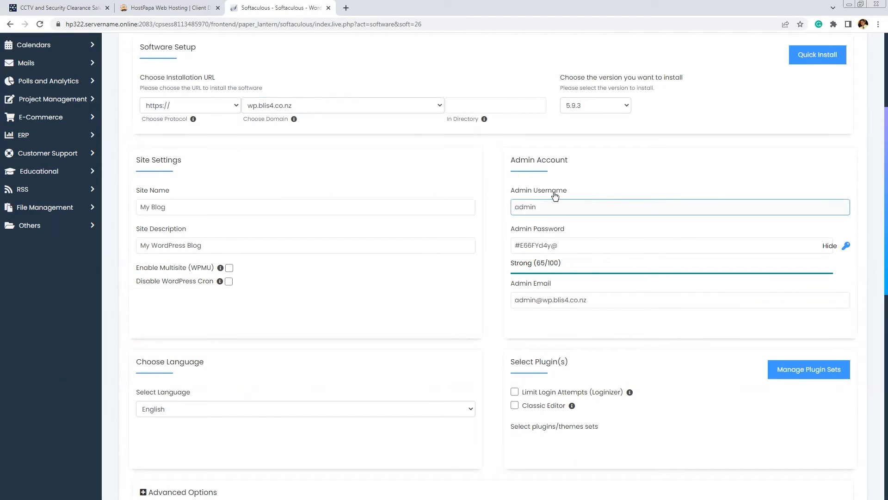
left_click(613, 186)
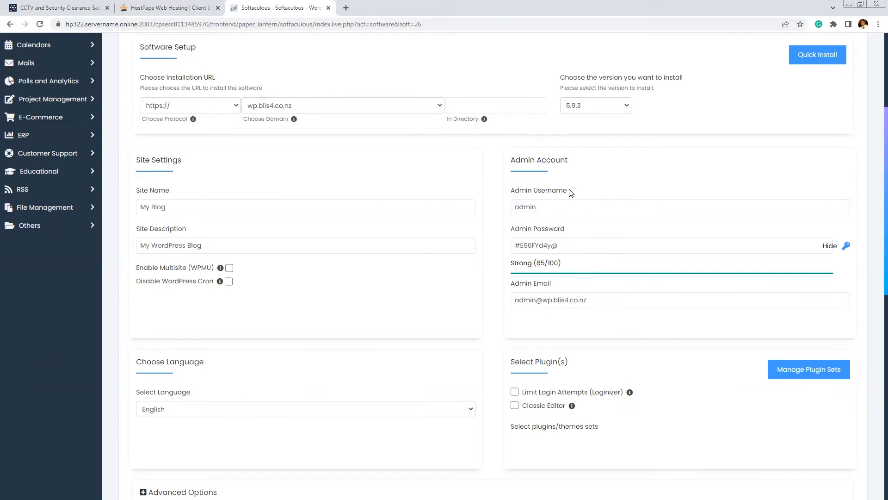
left_click(614, 209)
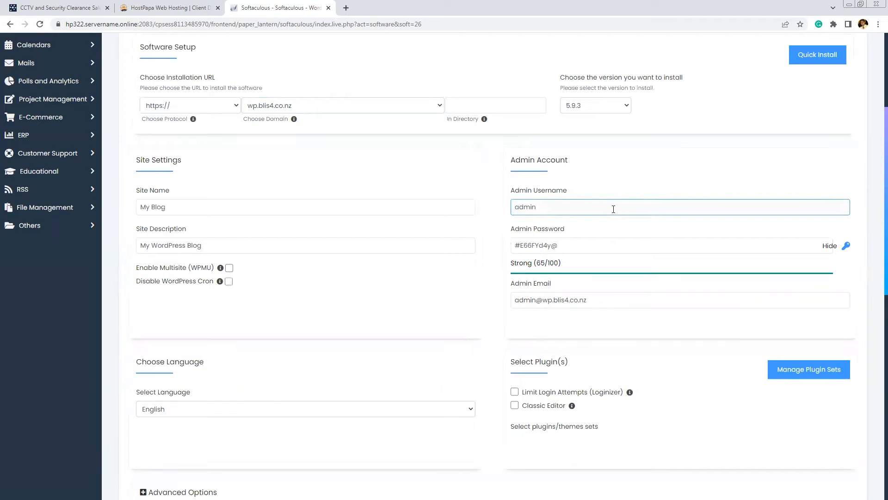
left_click(559, 224)
scroll(583, 218, "down", 2)
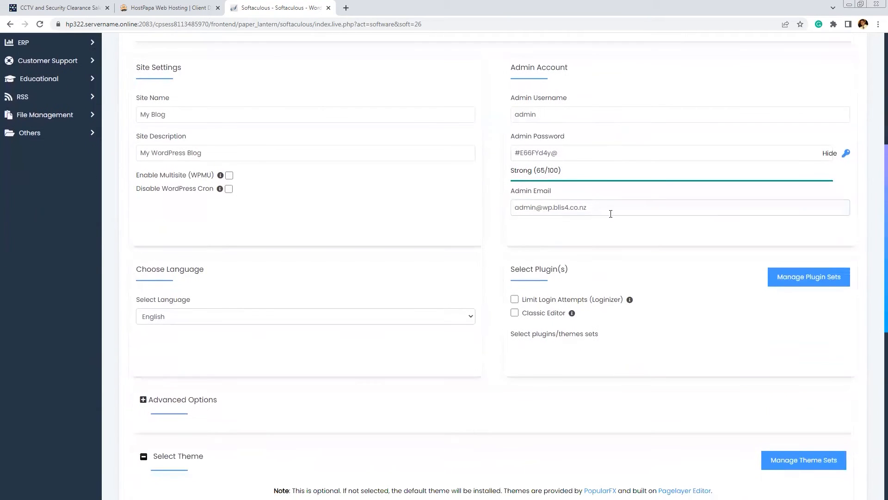
Replace the generated admin password with a new custom password
left_click(729, 153)
left_click_drag(614, 149, 492, 136)
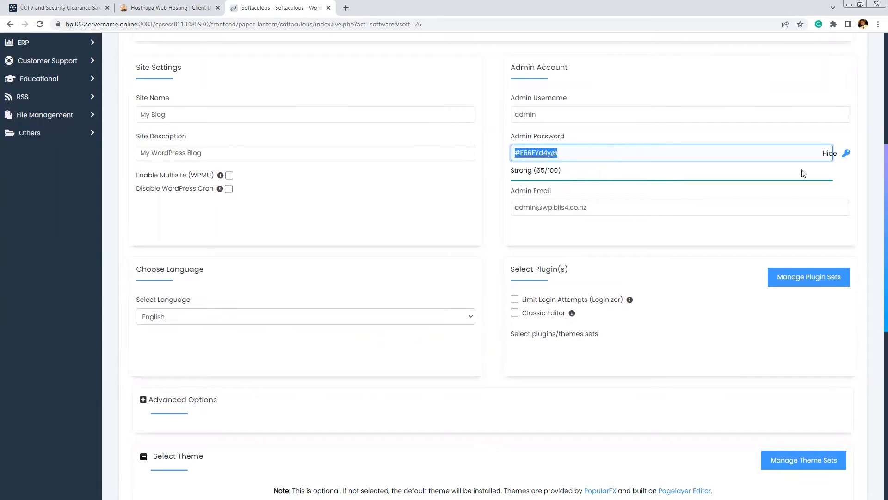
left_click(826, 153)
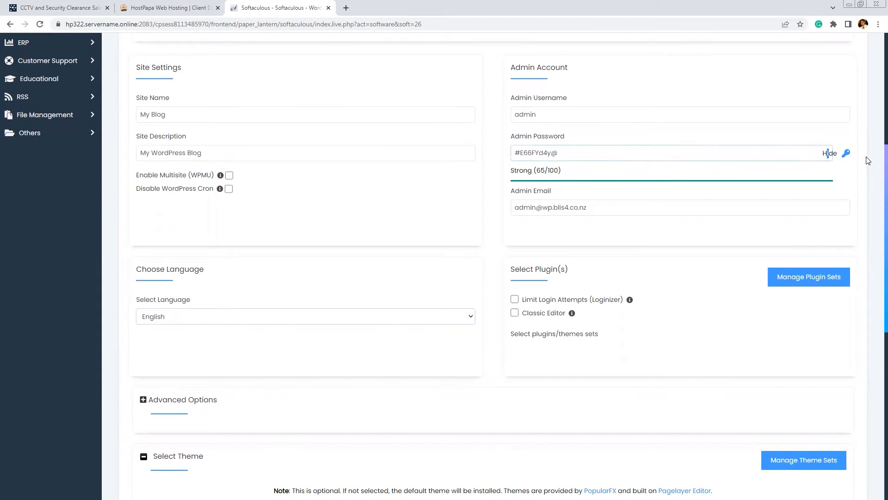
left_click(846, 153)
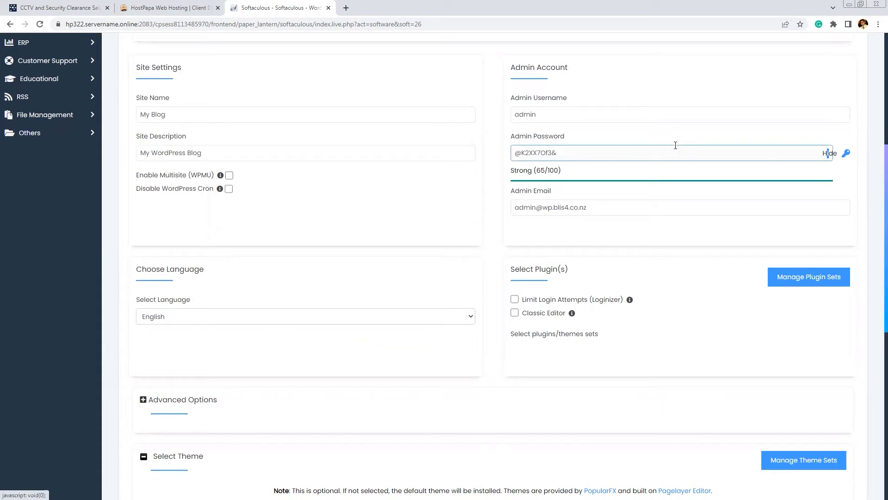
left_click(828, 153)
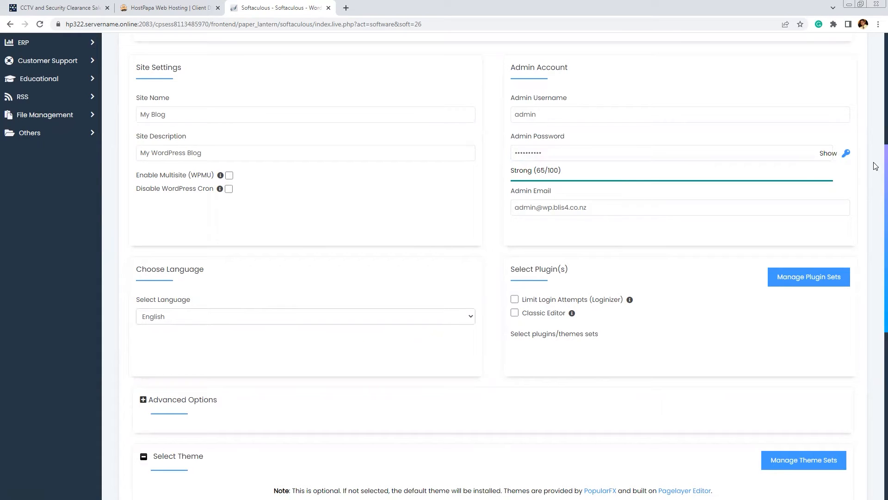
left_click(644, 148)
key("ctrl+a")
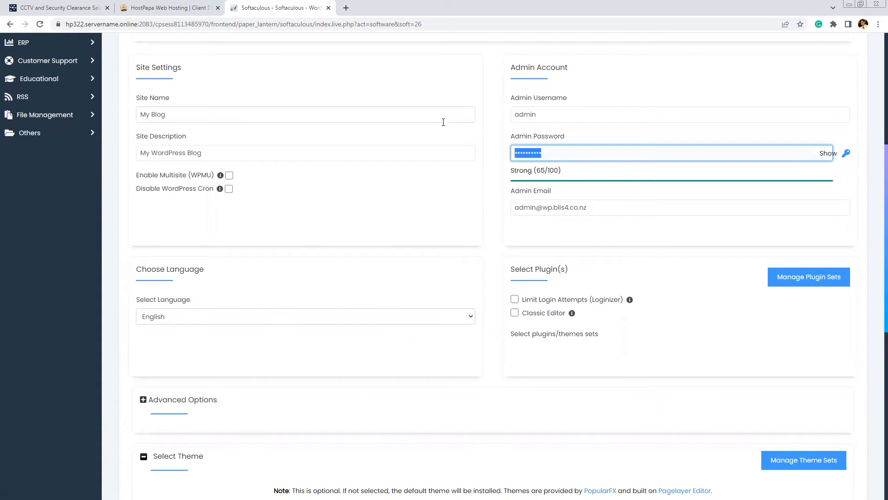
type("p")
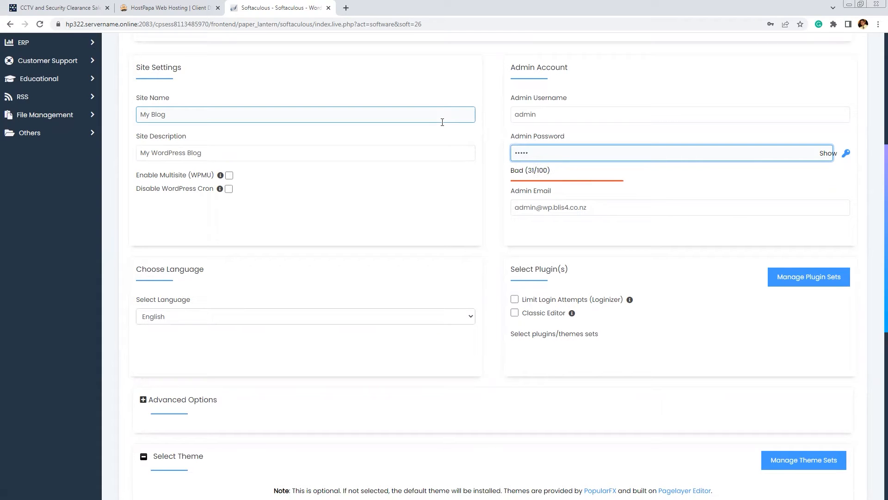
type("or")
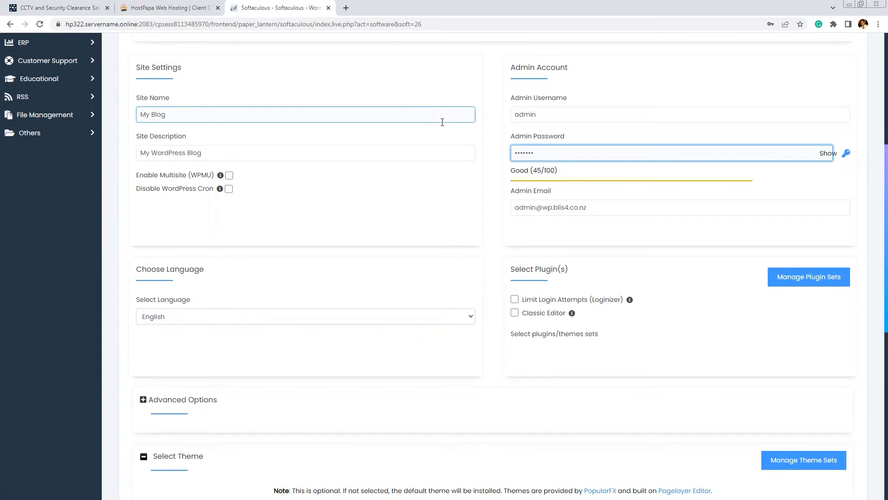
key("BackSpace")
key("BackSpace")
key("BackSpace")
key("BackSpace")
key("BackSpace")
key("BackSpace")
key("BackSpace")
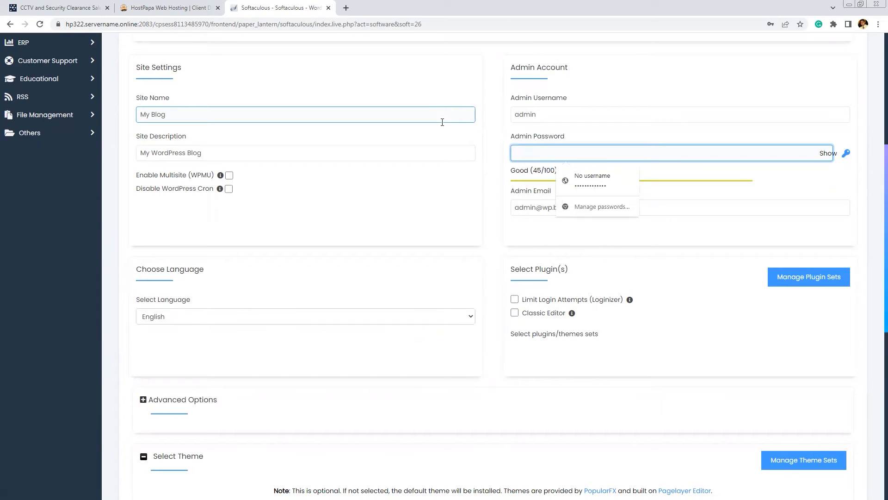
type("p")
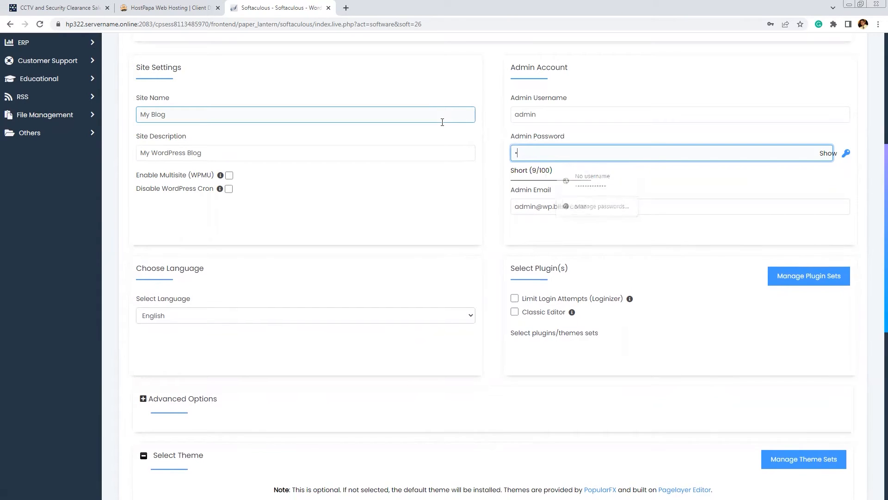
key("BackSpace")
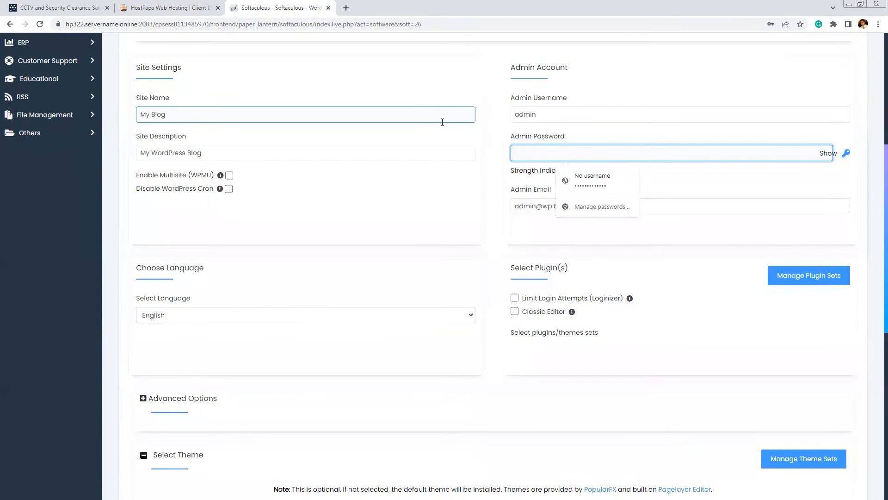
type("••")
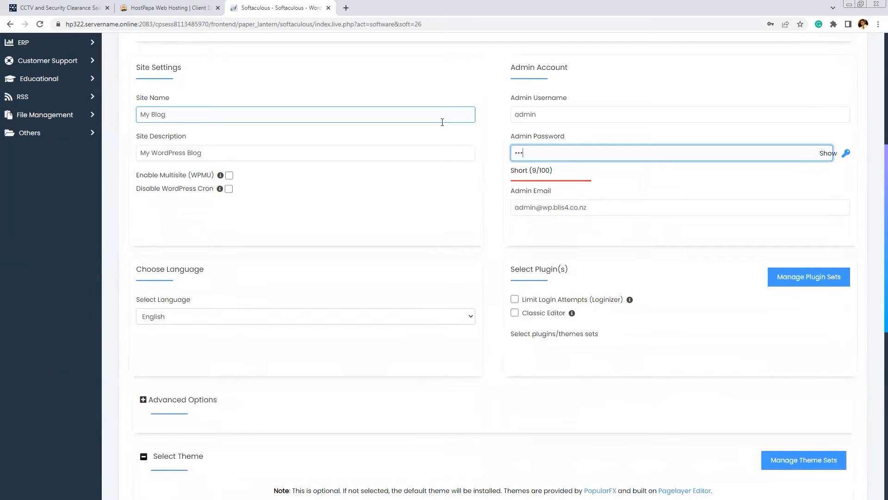
type("•••••••")
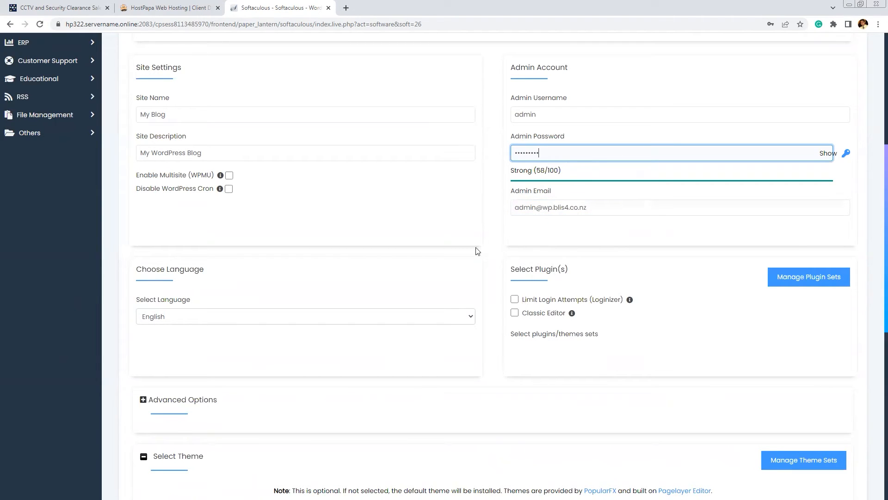
Pick the Theworld theme, accept its demo images, and launch the WordPress installation
left_click(493, 231)
scroll(493, 232, "down", 7)
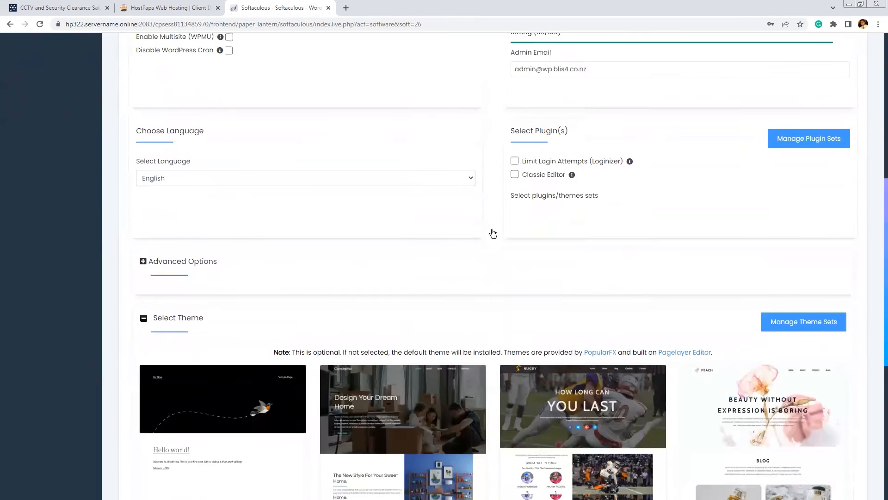
scroll(498, 235, "down", 1)
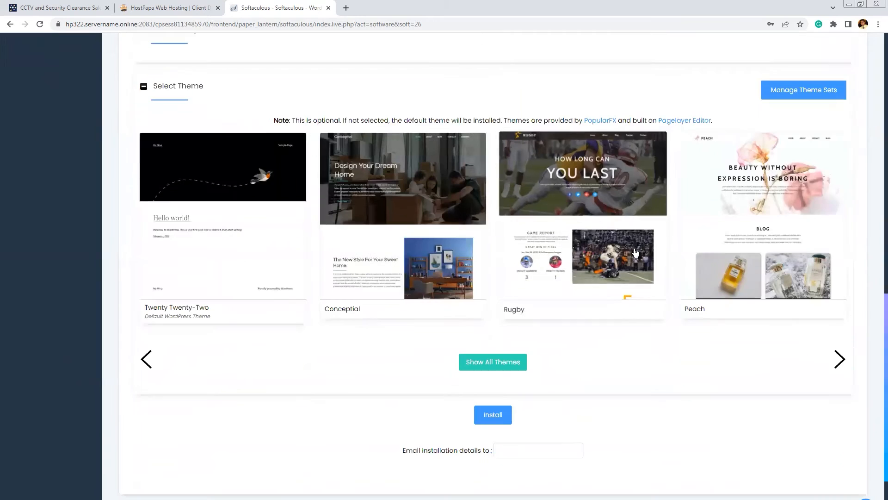
left_click(840, 361)
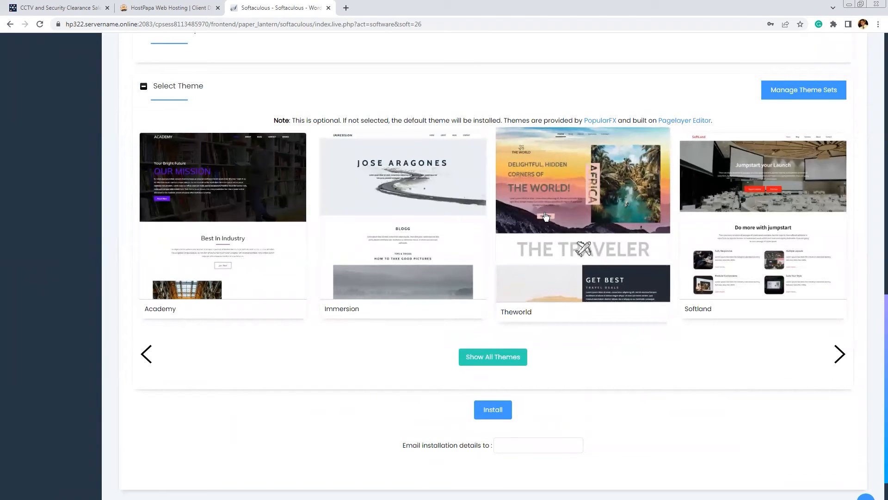
left_click(546, 216)
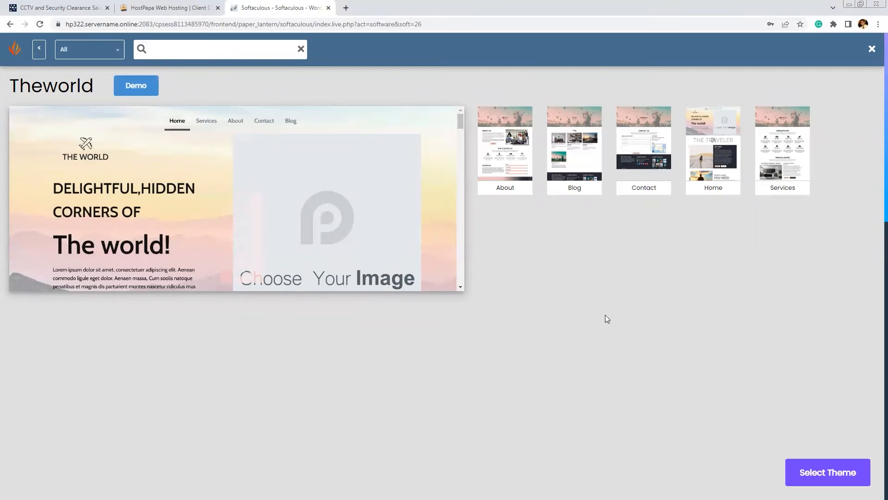
left_click(808, 475)
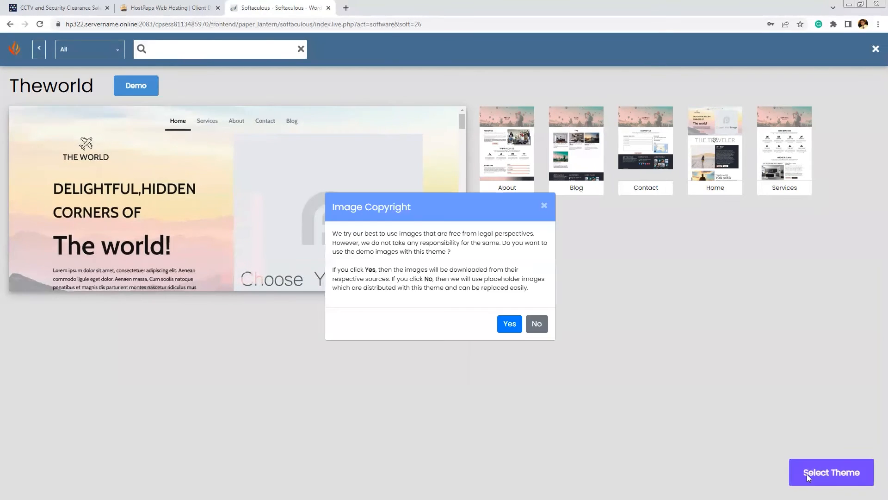
left_click(505, 328)
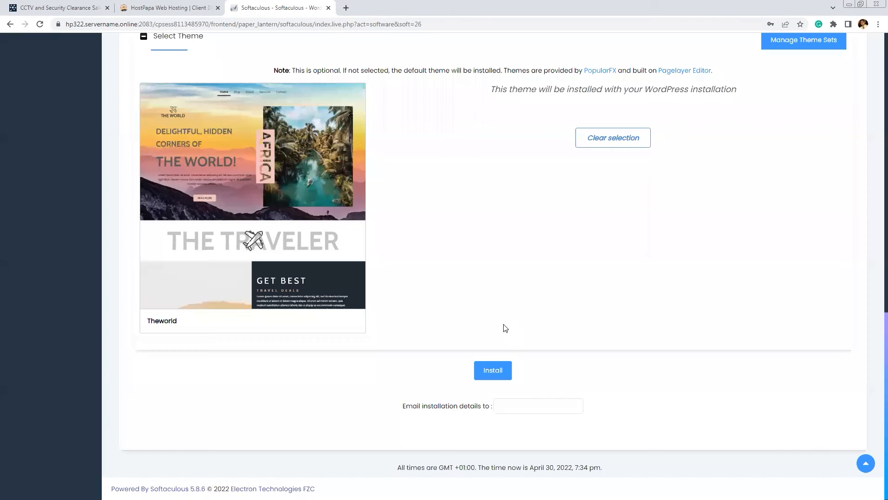
left_click(501, 375)
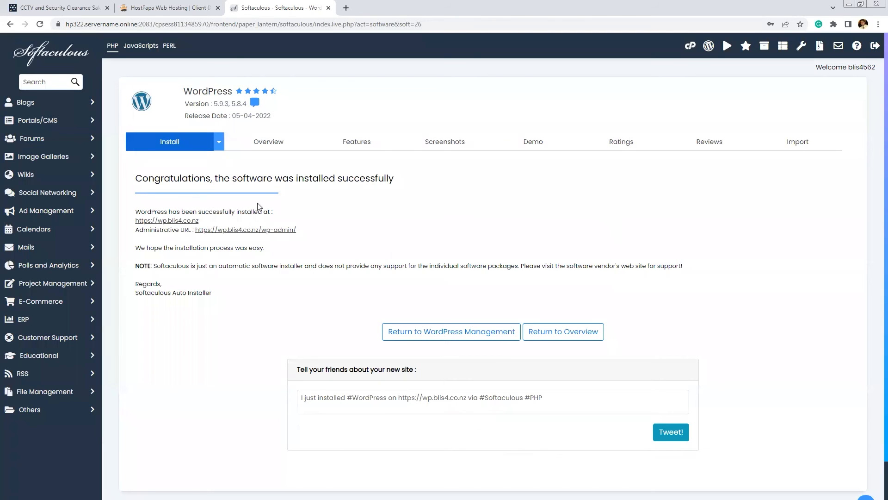
Open the new wp.blis4.co.nz site and scroll through its Theworld homepage
left_click(168, 224)
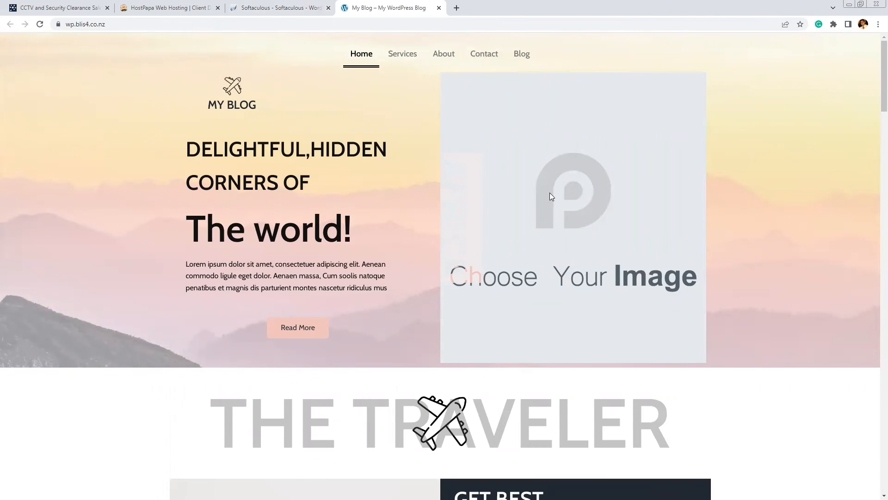
scroll(400, 250, "down", 6)
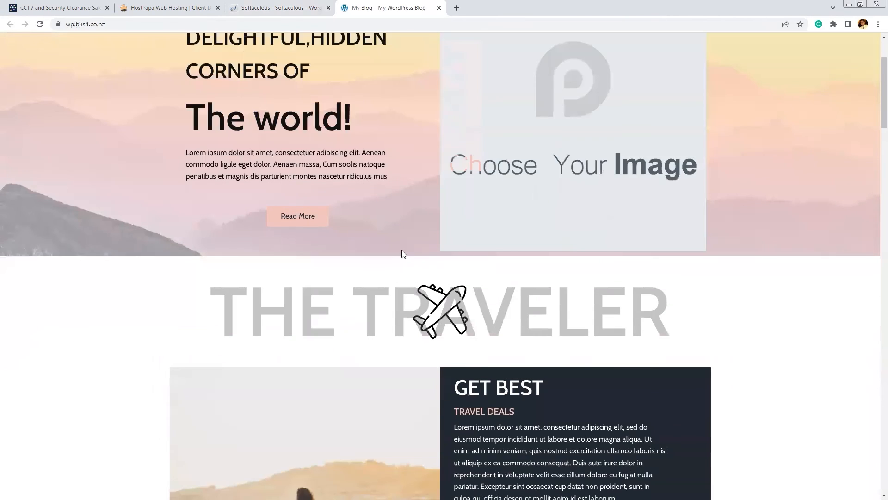
scroll(402, 259, "down", 6)
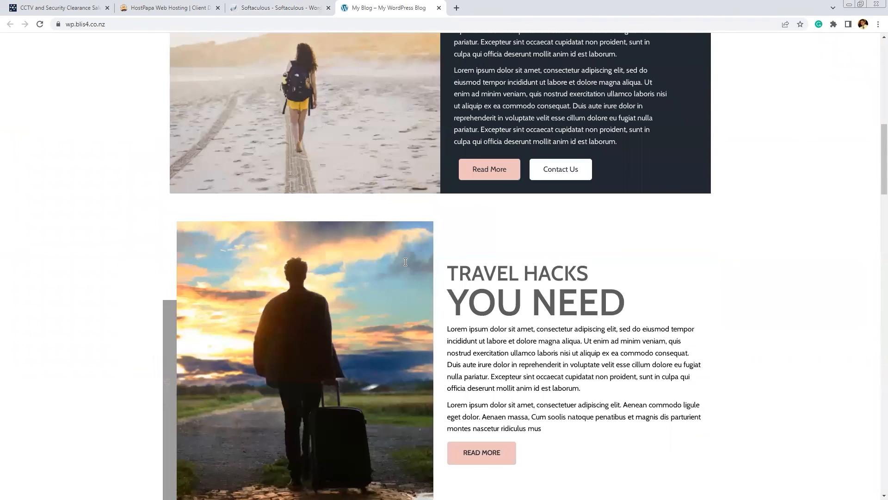
scroll(532, 259, "down", 6)
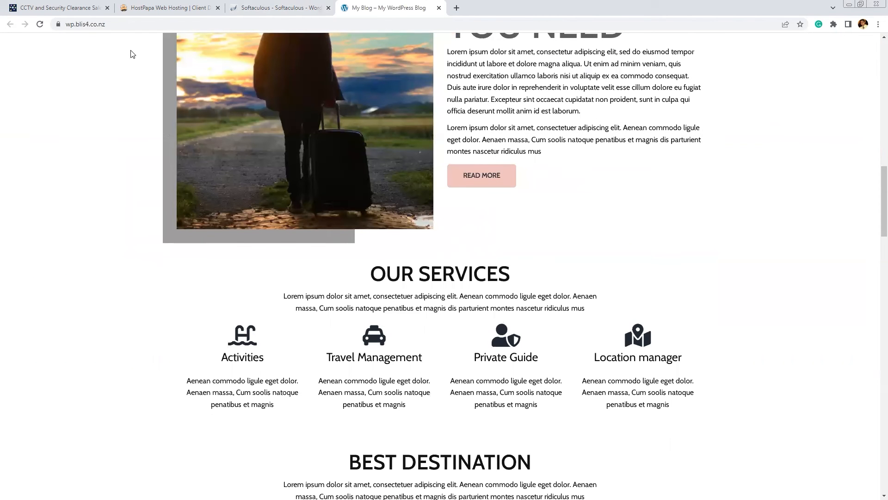
Go to wp.blis4.co.nz/admin and log in as 'admin' with the password
left_click(121, 27)
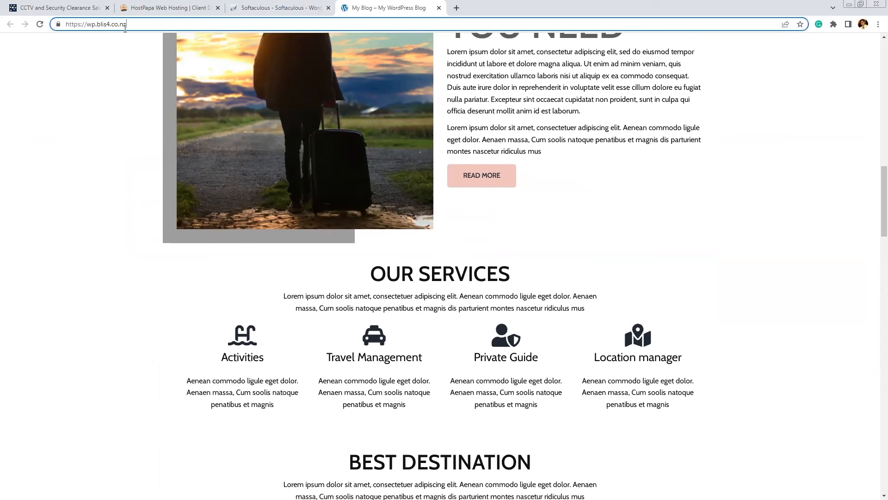
type("/admin")
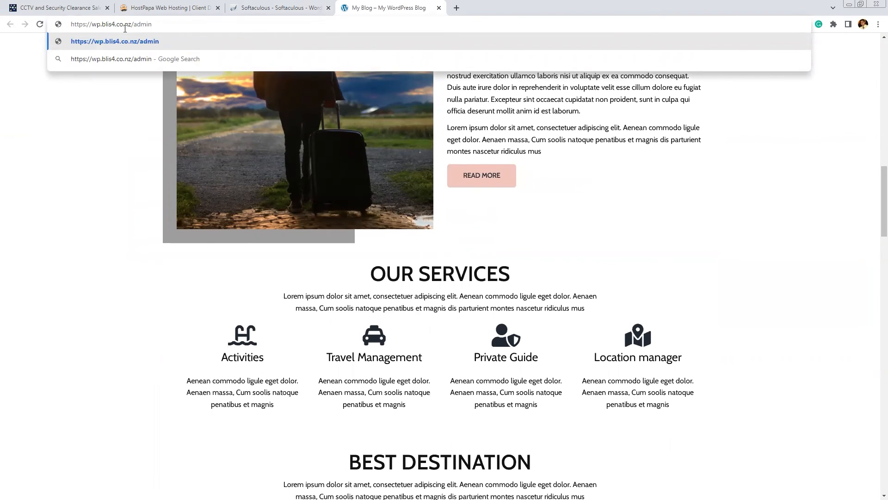
key("Return")
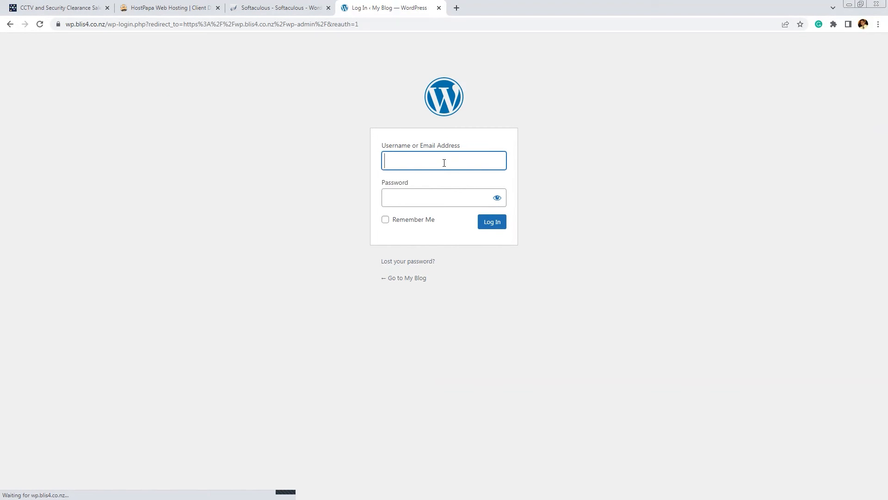
type("admin")
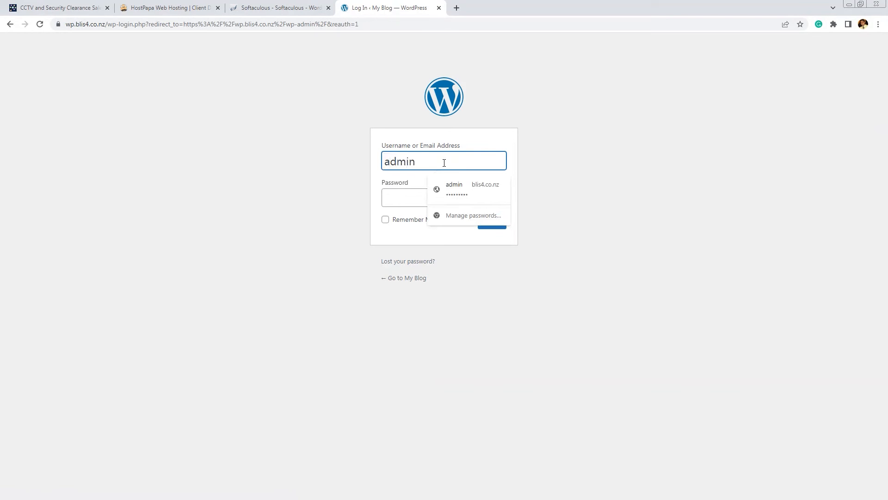
left_click(400, 201)
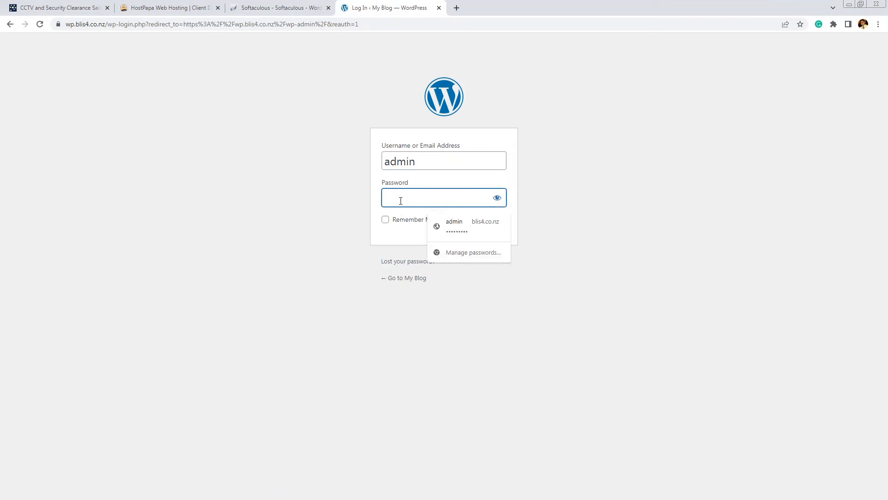
type("**********")
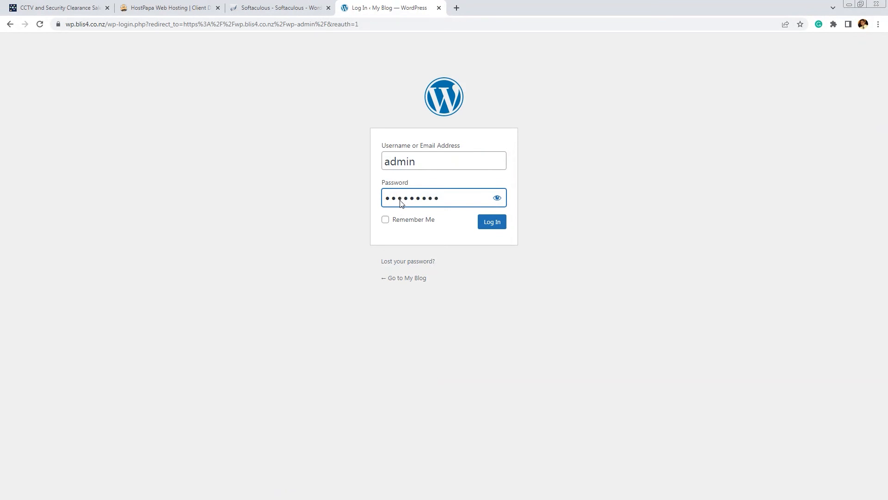
key("Return")
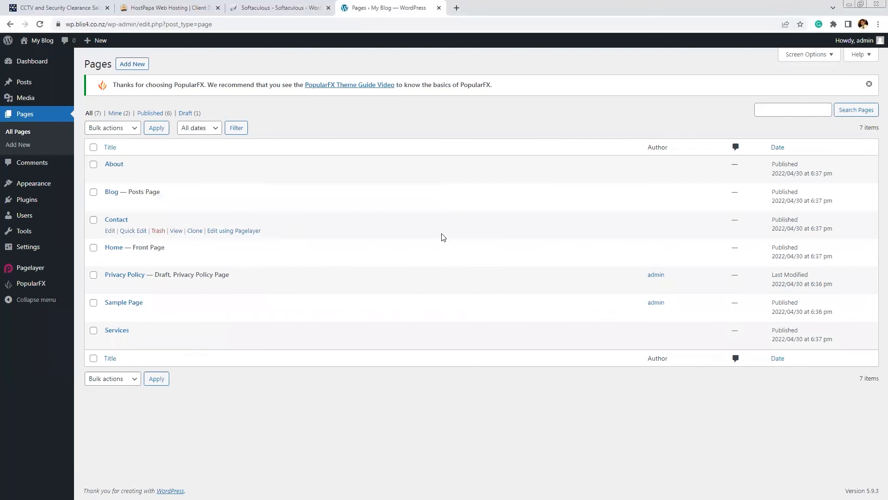
Open the About page from the Pages list for editing
left_click(116, 166)
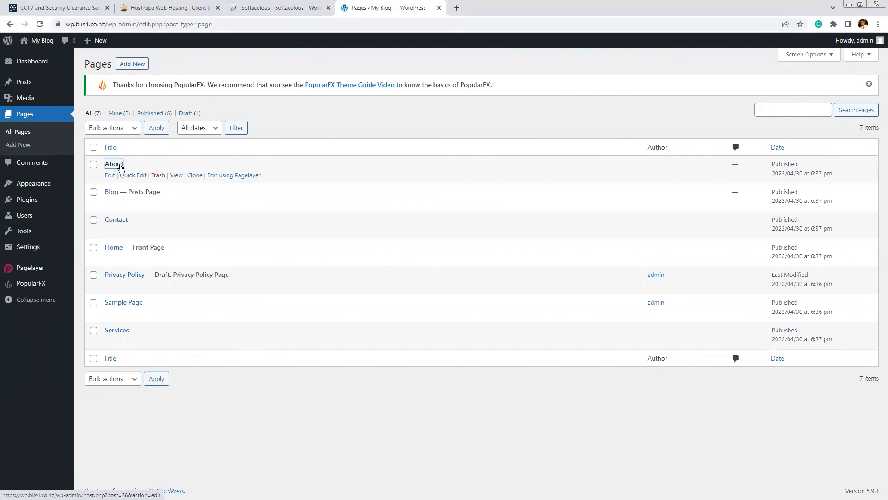